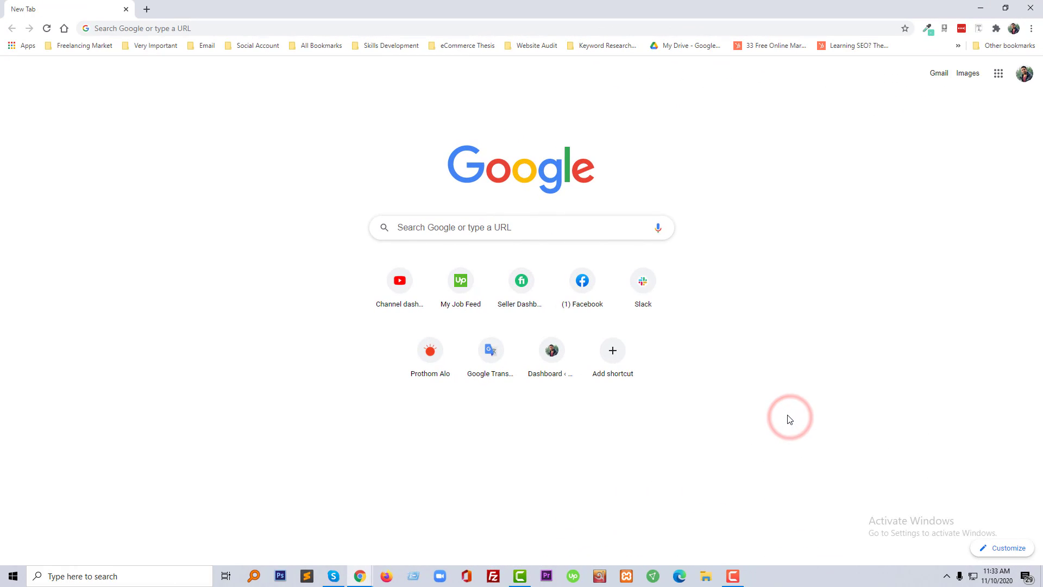
# Load kajabi.com from the Chrome address bar suggestions to reach the admin dashboard
pyautogui.click(211, 28)
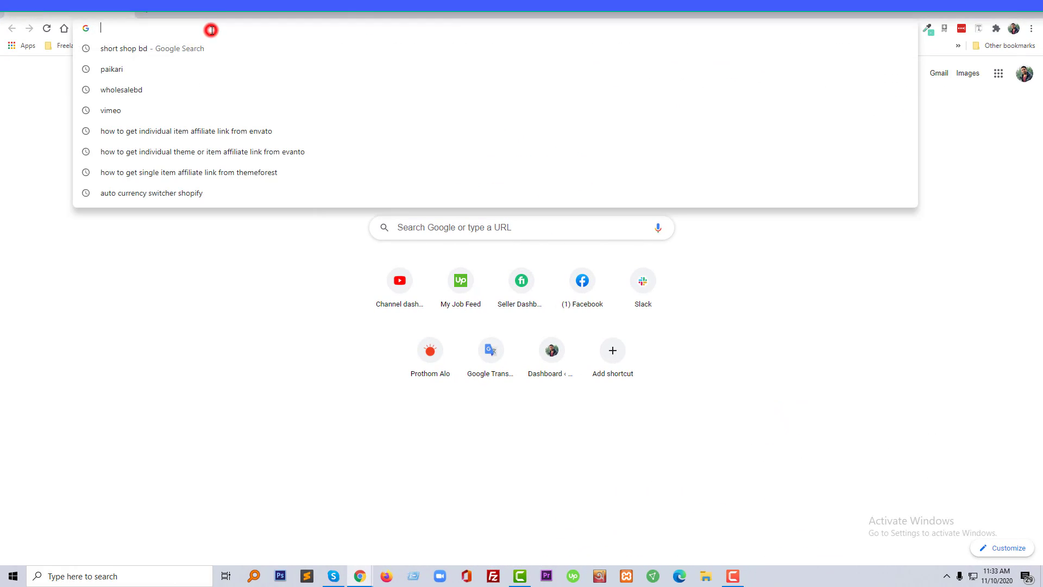
pyautogui.write('ka')
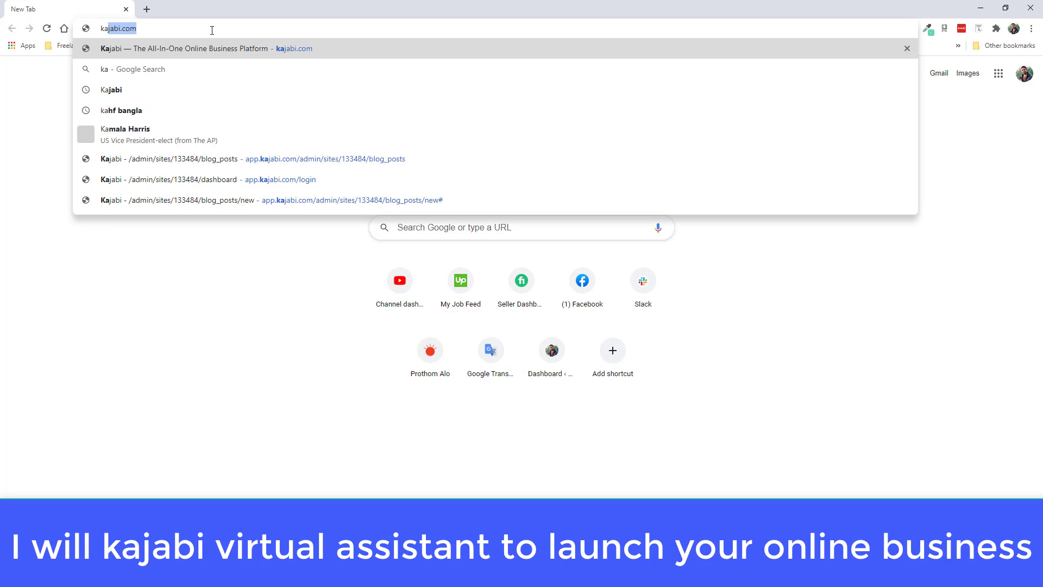
pyautogui.press('Down')
pyautogui.press('Down')
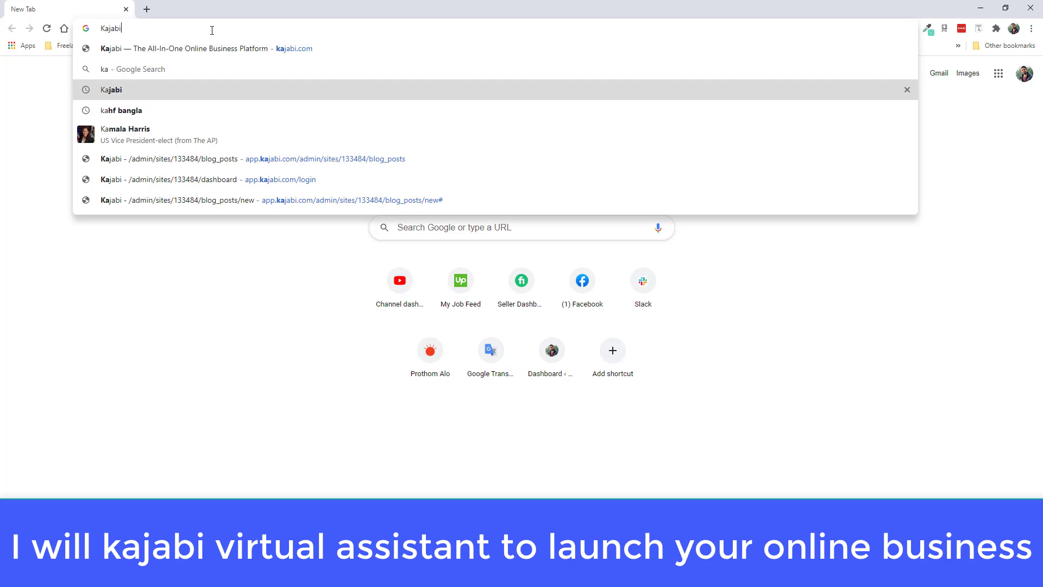
pyautogui.press('Down')
pyautogui.press('Down')
pyautogui.press('Down')
pyautogui.press('Down')
pyautogui.press('Up')
pyautogui.press('Up')
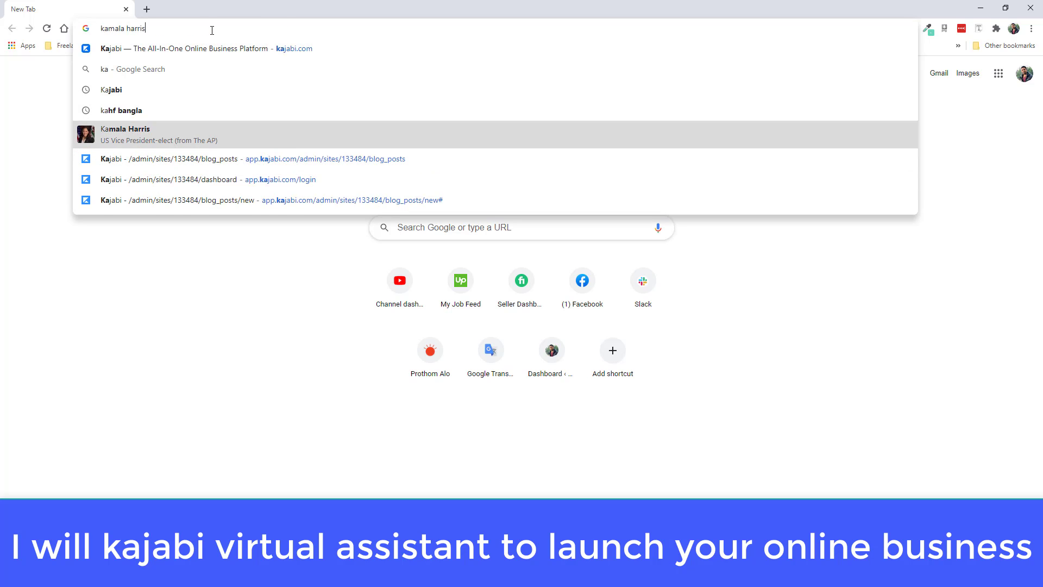
pyautogui.press('Up')
pyautogui.press('Up')
pyautogui.press('Up')
pyautogui.press('Up')
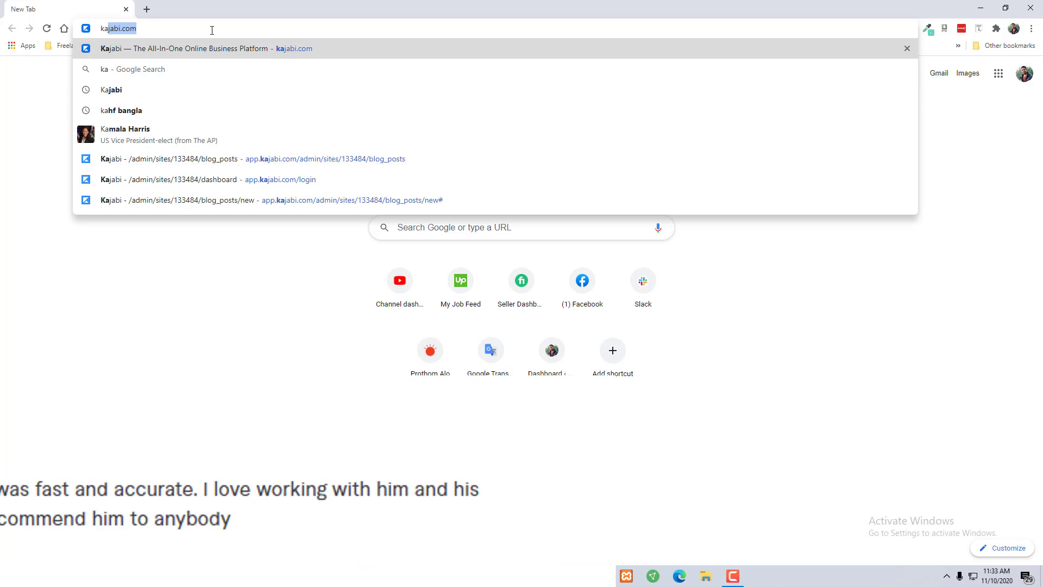
pyautogui.press('Return')
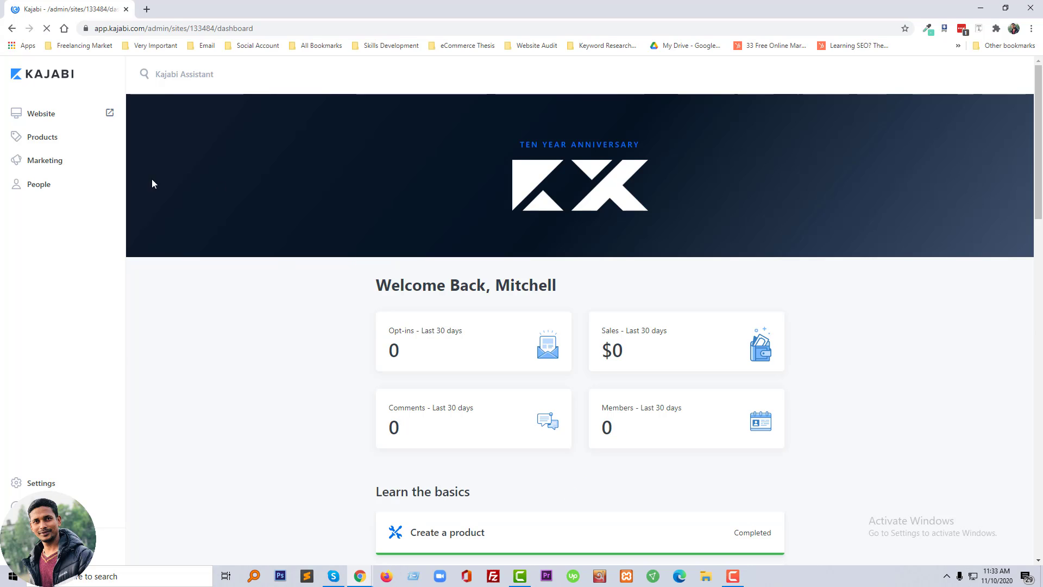
# Open the Website section's Pages list showing FAQ's and GC Sales Page
pyautogui.click(39, 118)
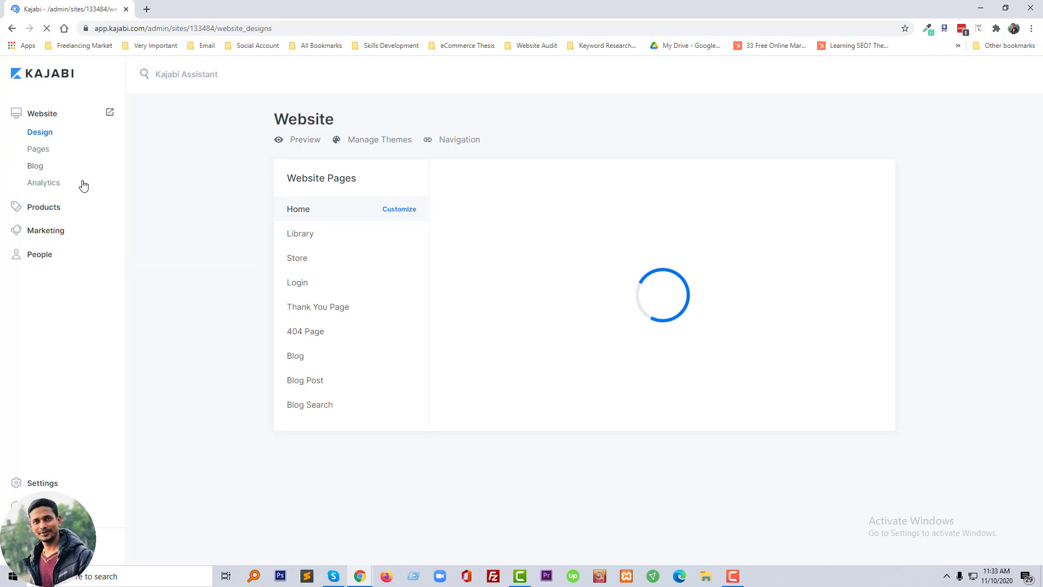
pyautogui.click(46, 152)
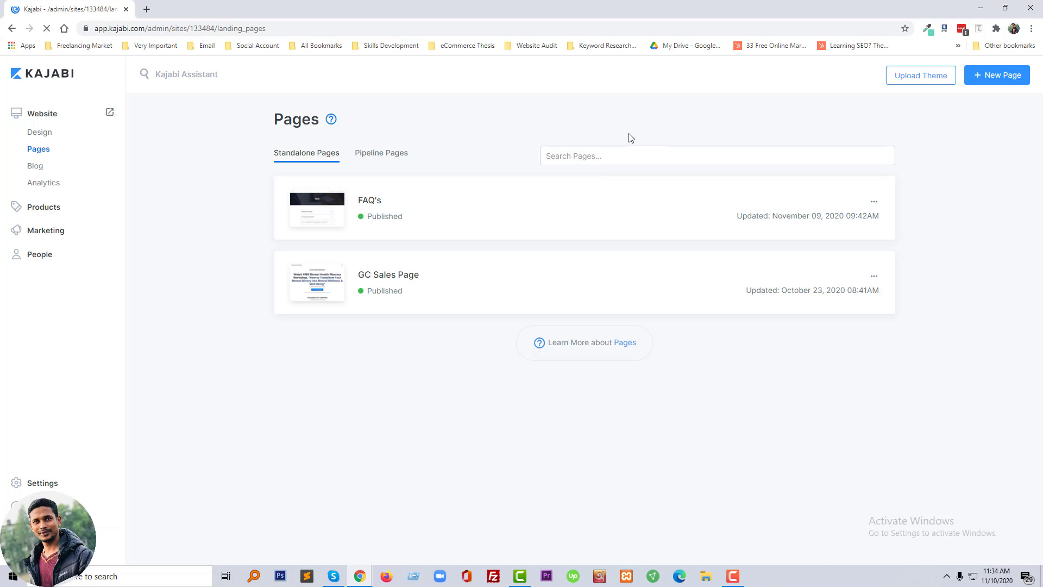
# Start a new landing page to bring up the template gallery with Streamlined presets
pyautogui.click(999, 80)
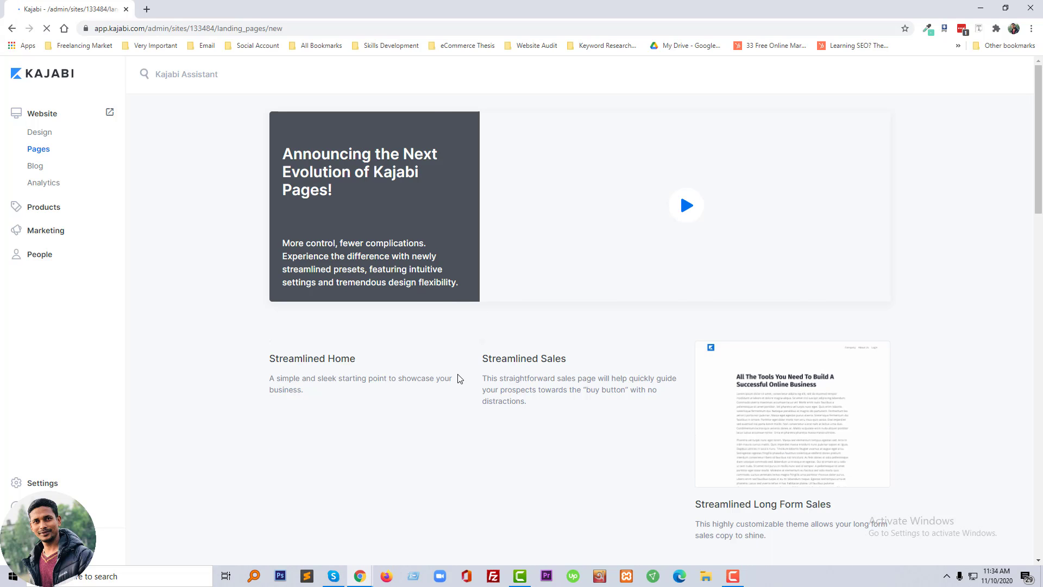
pyautogui.scroll(-1, 592, 384)
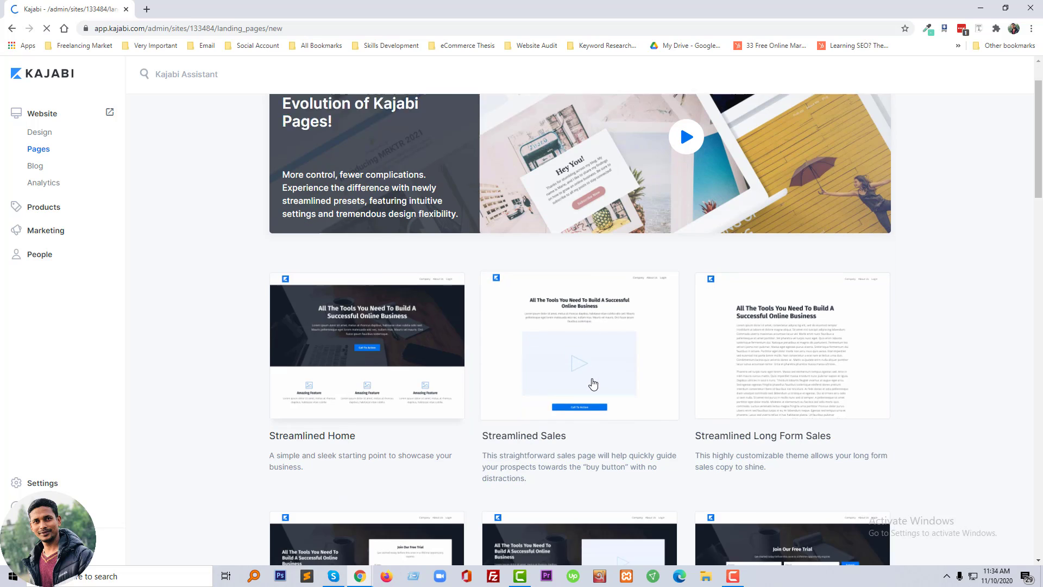
pyautogui.scroll(-1, 592, 383)
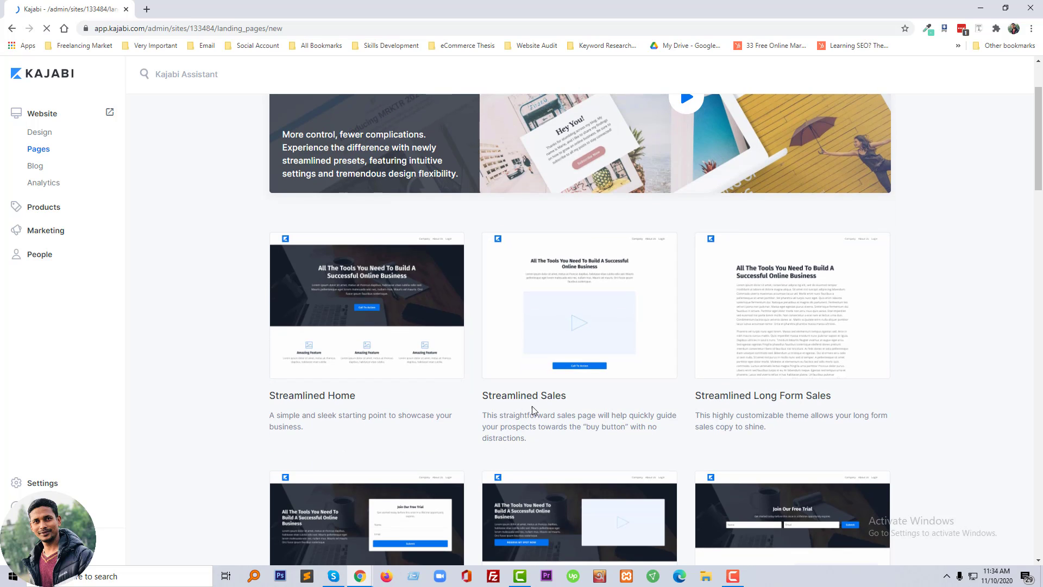
pyautogui.scroll(-1, 717, 389)
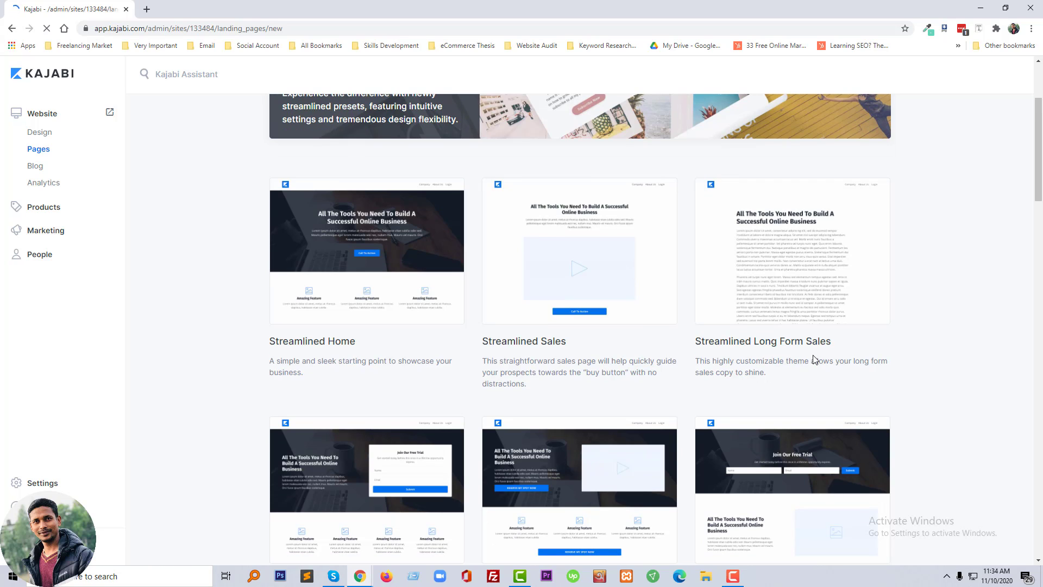
pyautogui.scroll(-1, 372, 375)
pyautogui.scroll(-2, 345, 410)
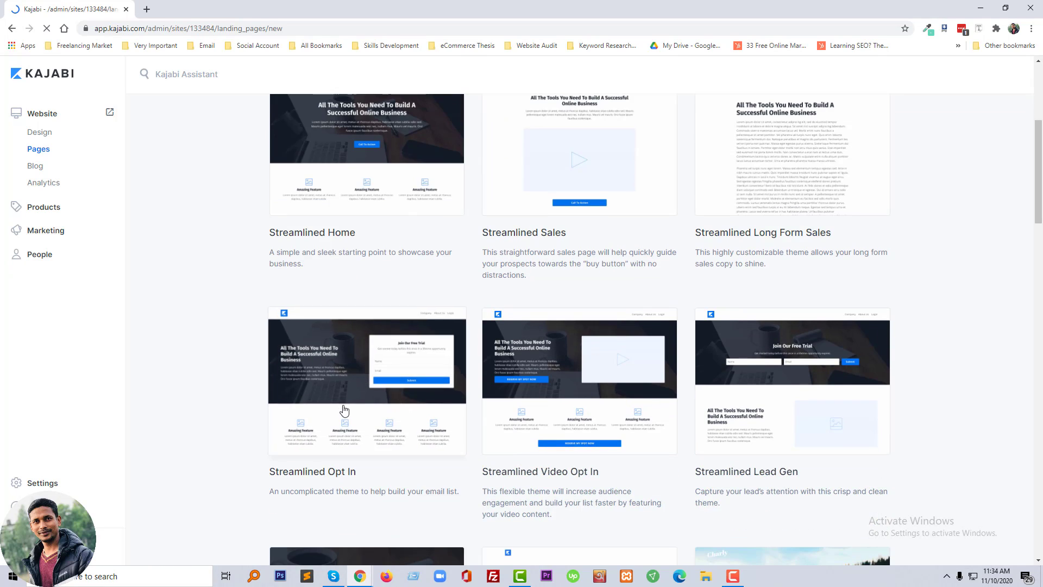
pyautogui.scroll(-2, 349, 419)
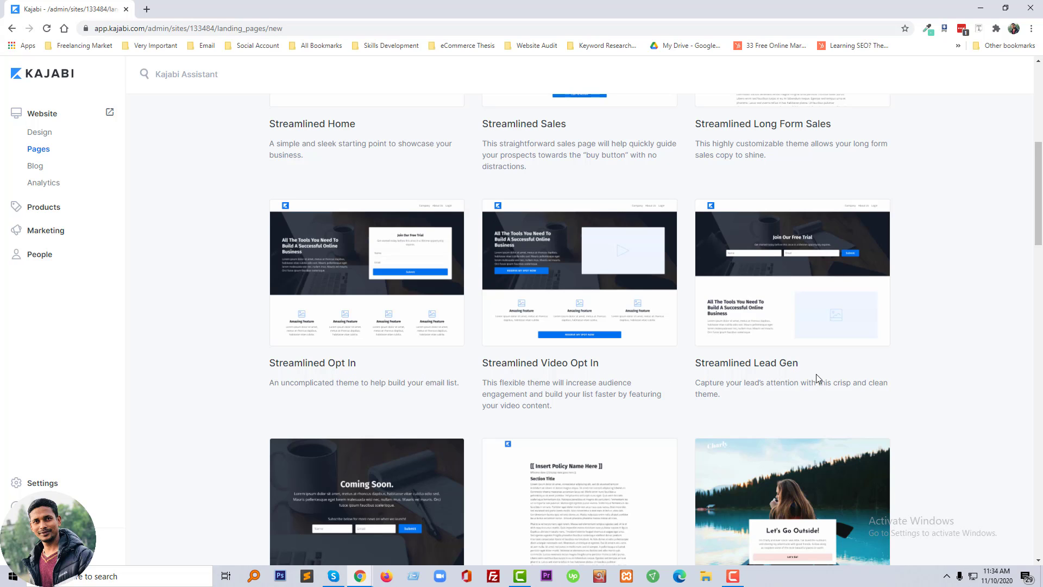
pyautogui.scroll(-3, 817, 373)
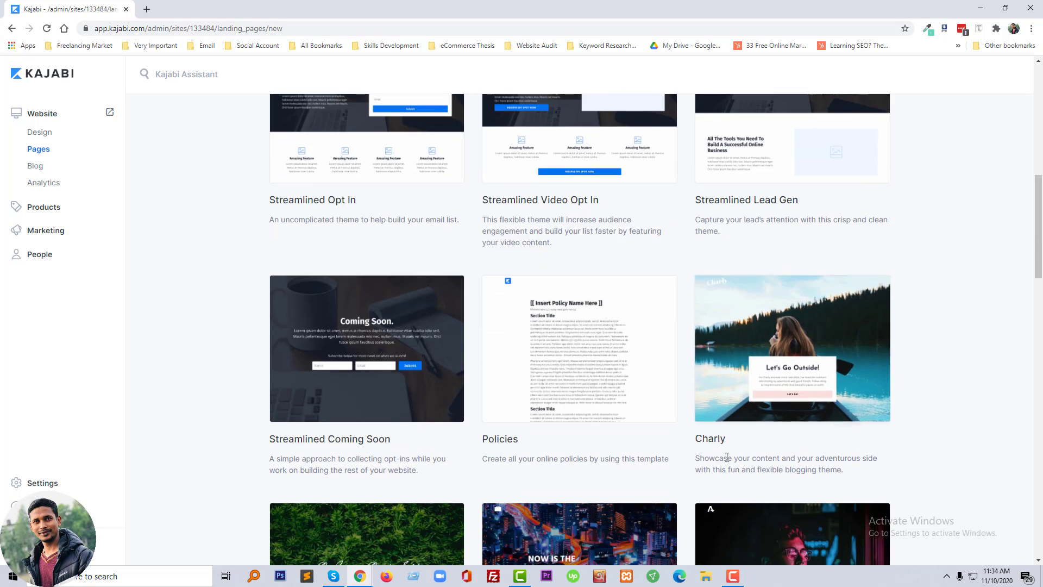
pyautogui.scroll(-2, 514, 414)
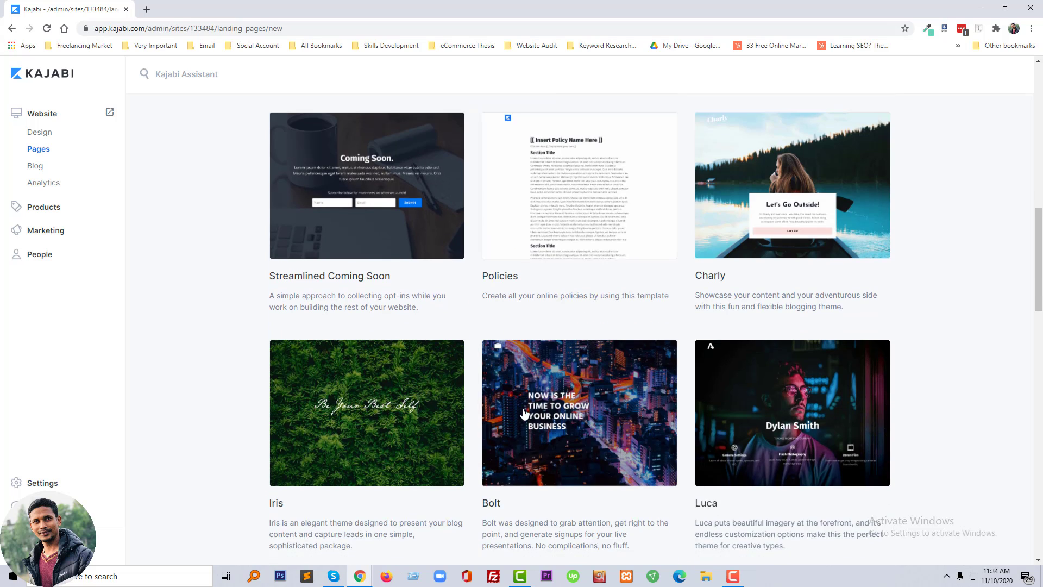
pyautogui.scroll(-1, 513, 415)
pyautogui.scroll(-2, 571, 433)
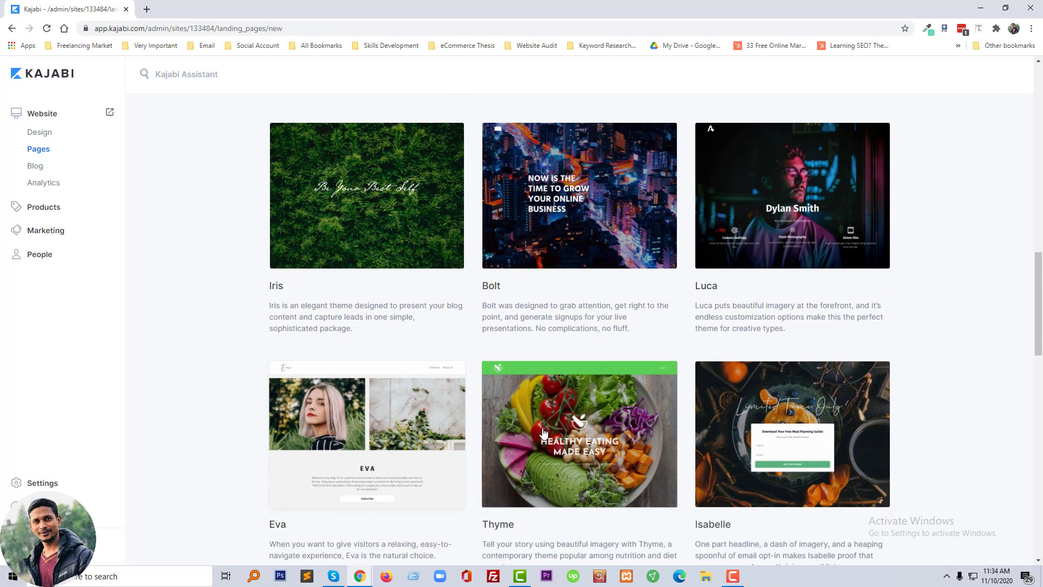
pyautogui.scroll(-2, 540, 427)
pyautogui.scroll(-1, 533, 431)
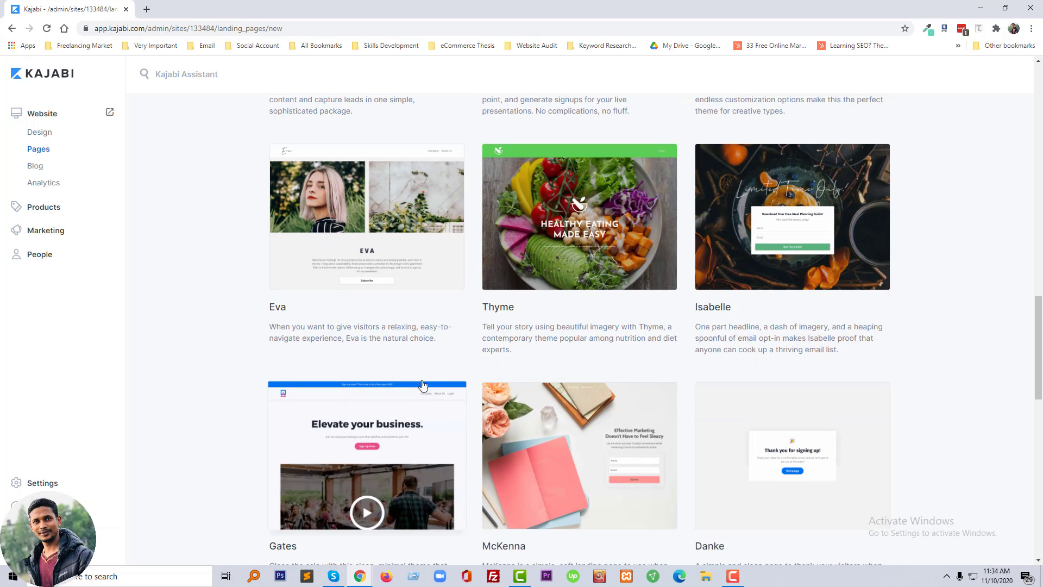
pyautogui.scroll(-2, 428, 381)
pyautogui.scroll(-1, 480, 398)
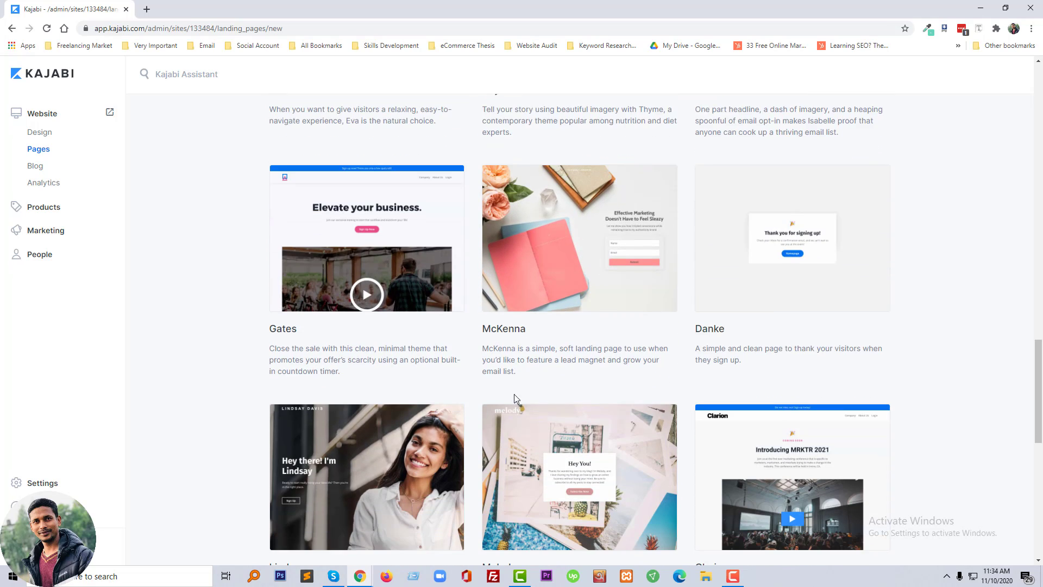
pyautogui.scroll(-3, 443, 395)
pyautogui.scroll(-2, 452, 396)
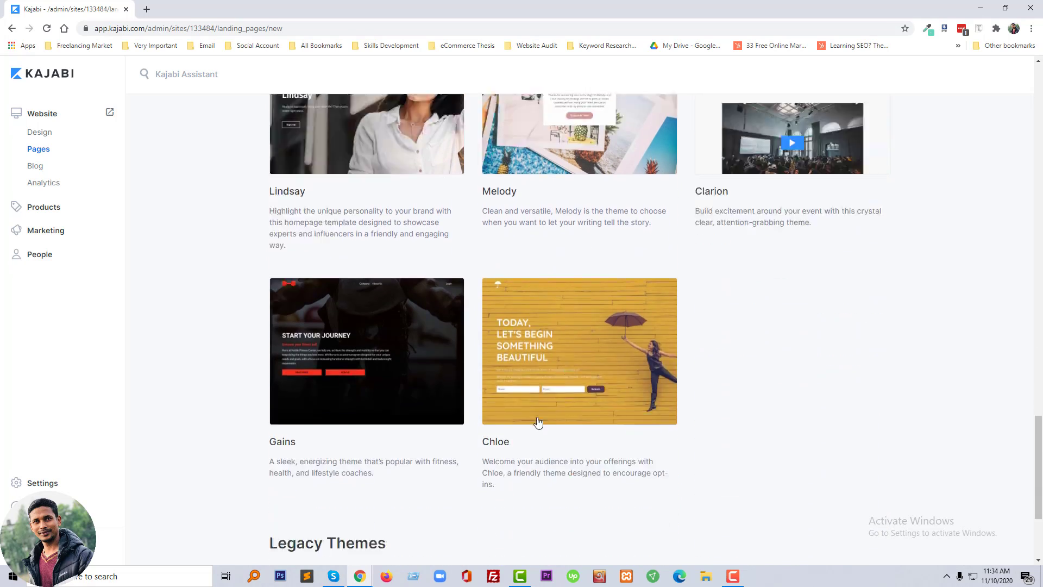
pyautogui.scroll(-1, 421, 421)
pyautogui.scroll(-1, 473, 419)
pyautogui.scroll(4, 473, 422)
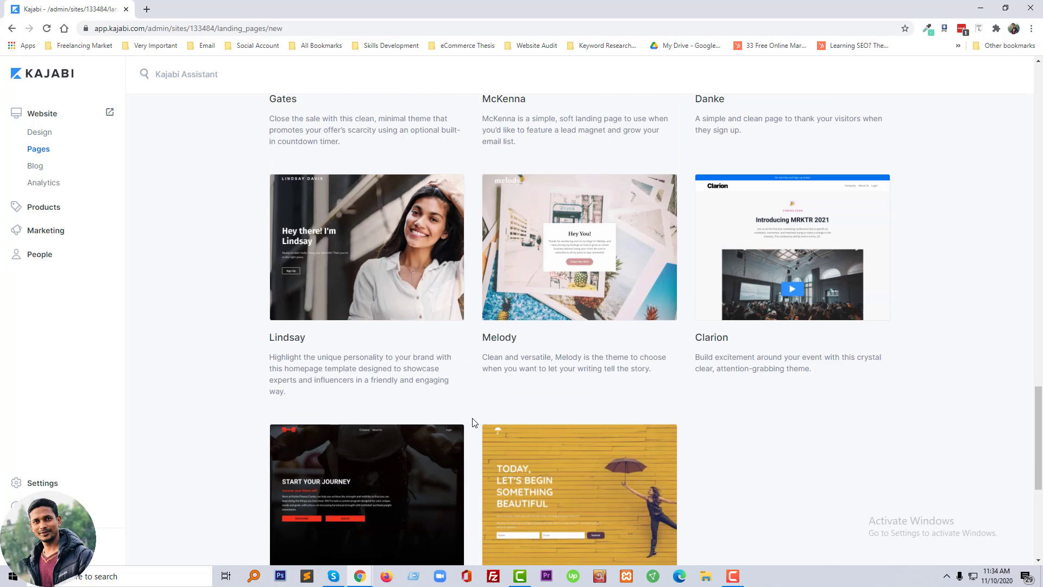
pyautogui.scroll(10, 472, 423)
pyautogui.scroll(1, 480, 377)
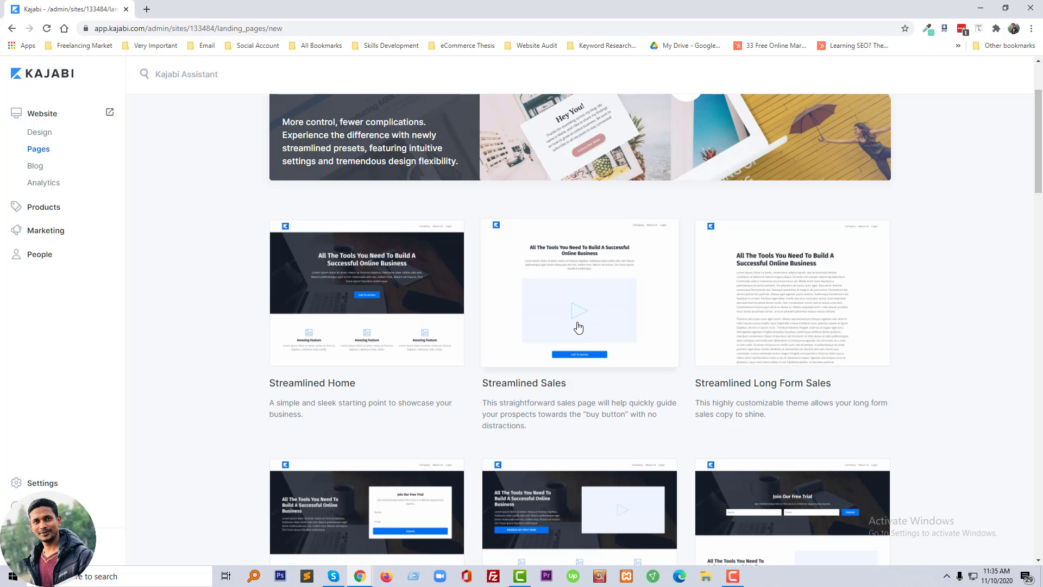
# Create a landing page titled 'About' from the Streamlined Sales template
pyautogui.click(577, 327)
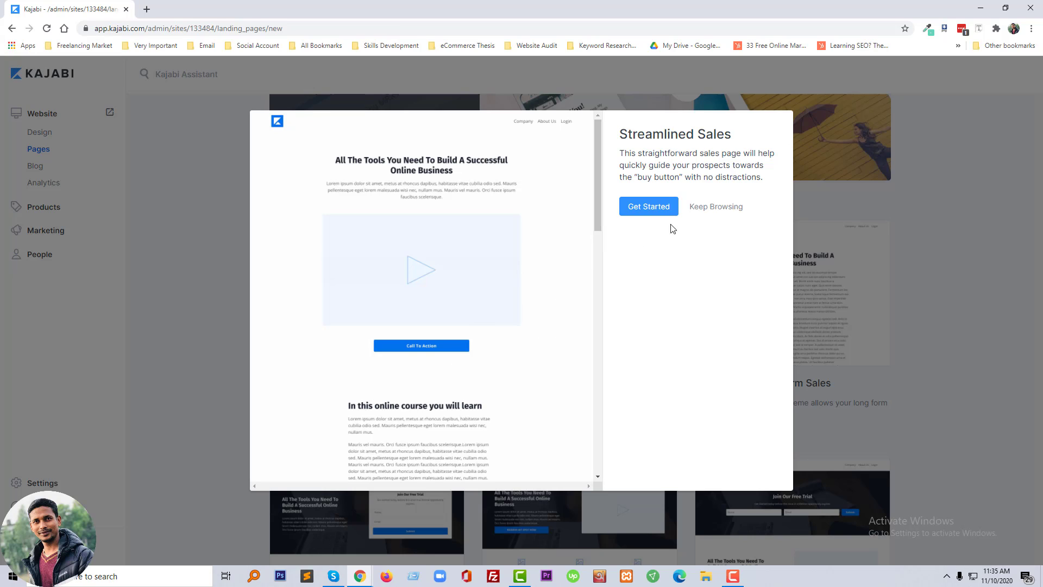
pyautogui.scroll(-2, 568, 332)
pyautogui.scroll(-3, 568, 329)
pyautogui.scroll(-3, 568, 329)
pyautogui.scroll(-2, 568, 329)
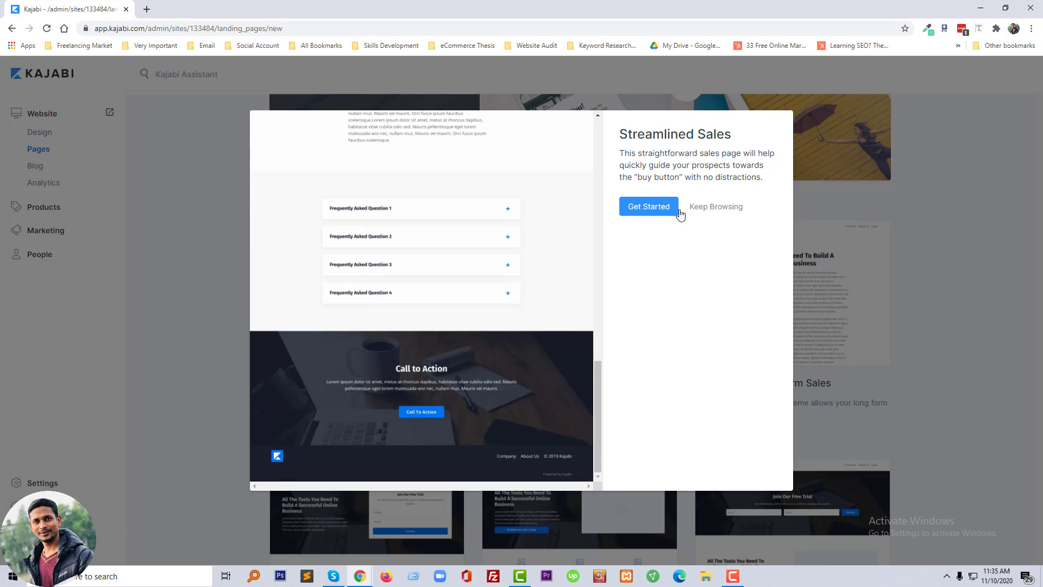
pyautogui.click(662, 206)
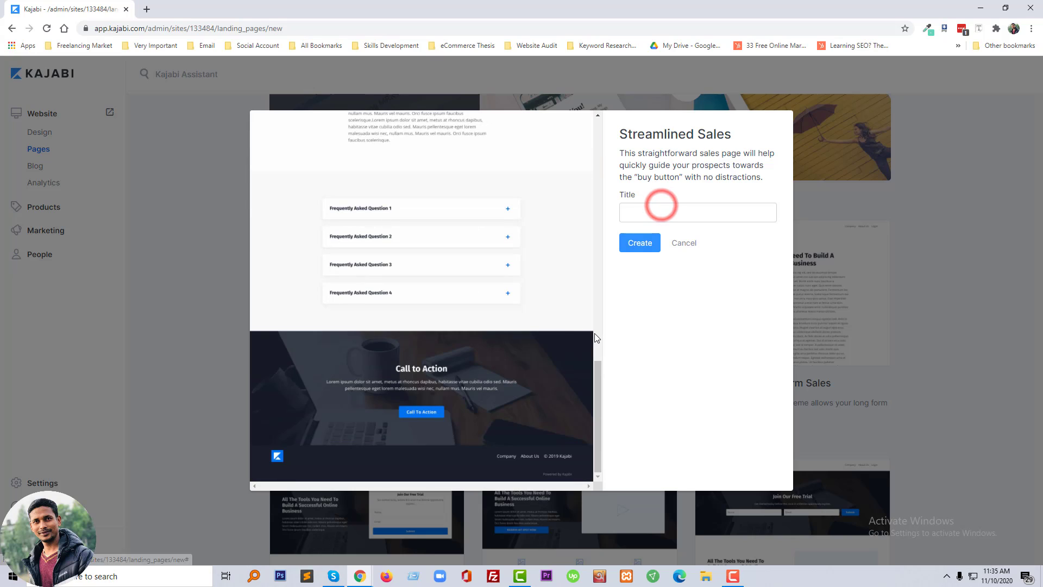
pyautogui.click(650, 210)
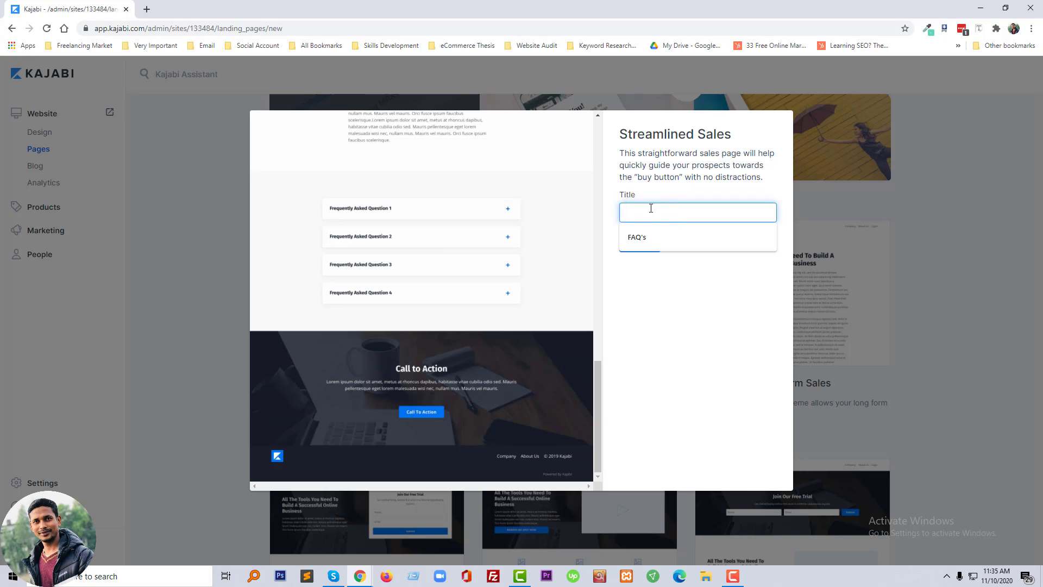
pyautogui.write('About')
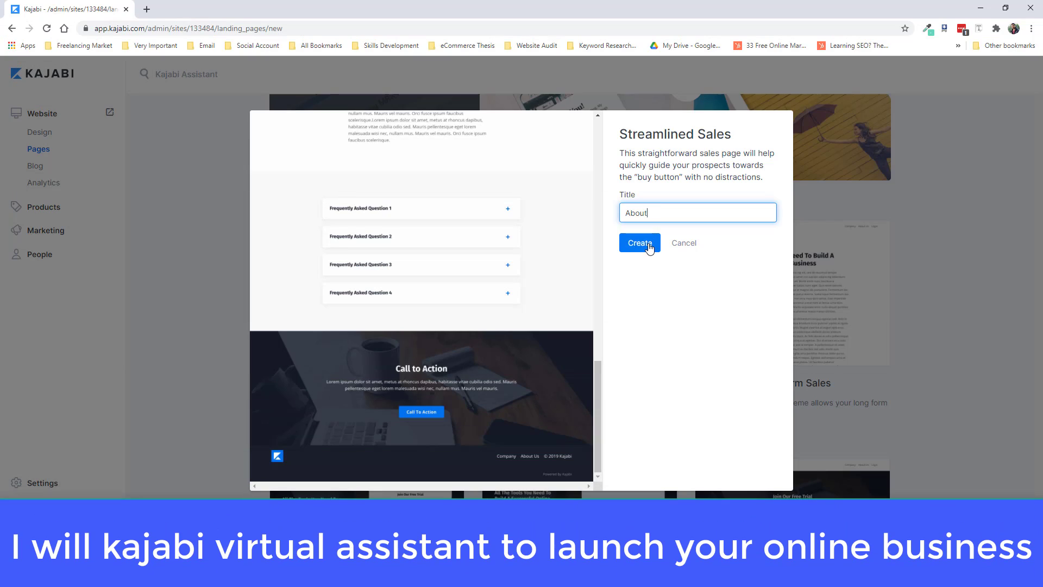
pyautogui.click(650, 247)
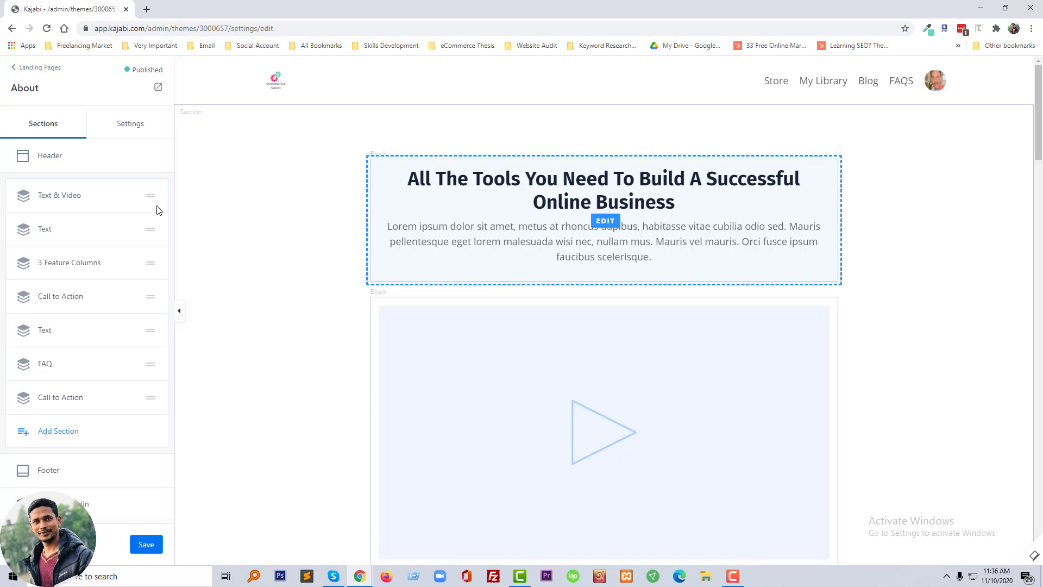
# Drag the Text section above Text & Video, then back below it
pyautogui.moveTo(151, 196)
pyautogui.mouseDown()
pyautogui.moveTo(151, 231)
pyautogui.moveTo(154, 204)
pyautogui.mouseUp()
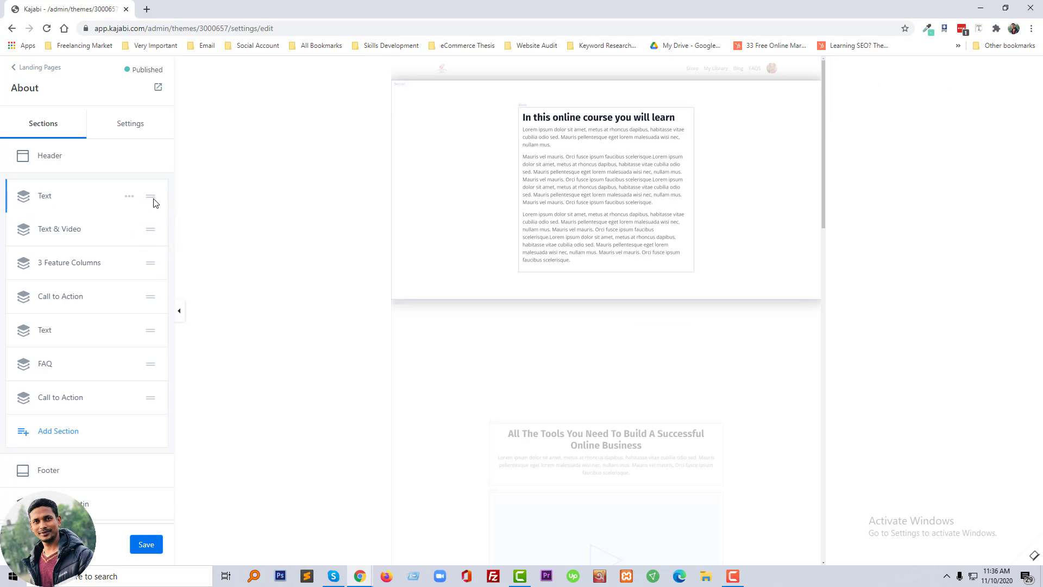
pyautogui.moveTo(152, 195); pyautogui.dragTo(157, 239)
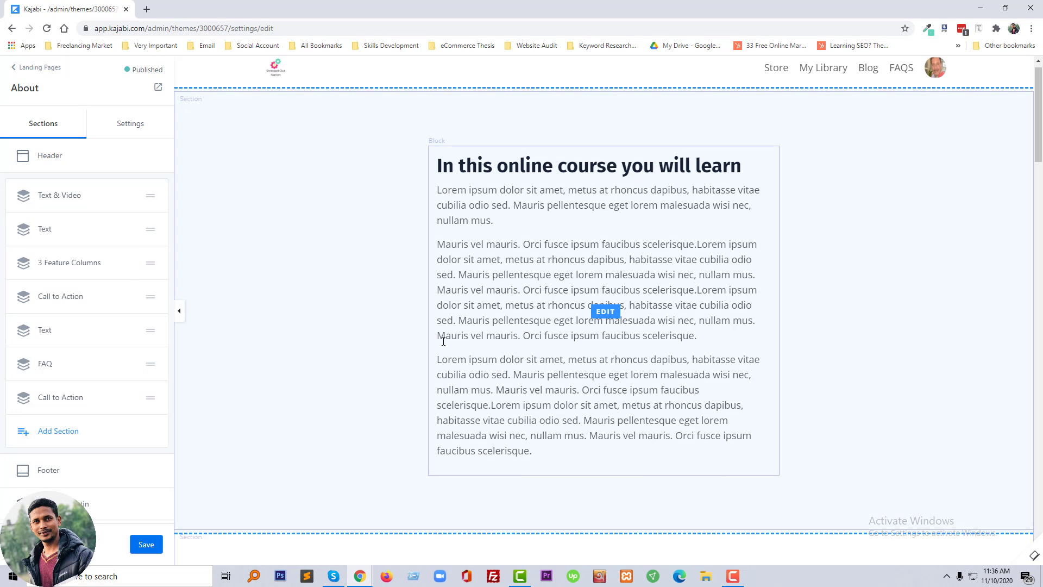
pyautogui.scroll(-1, 69, 378)
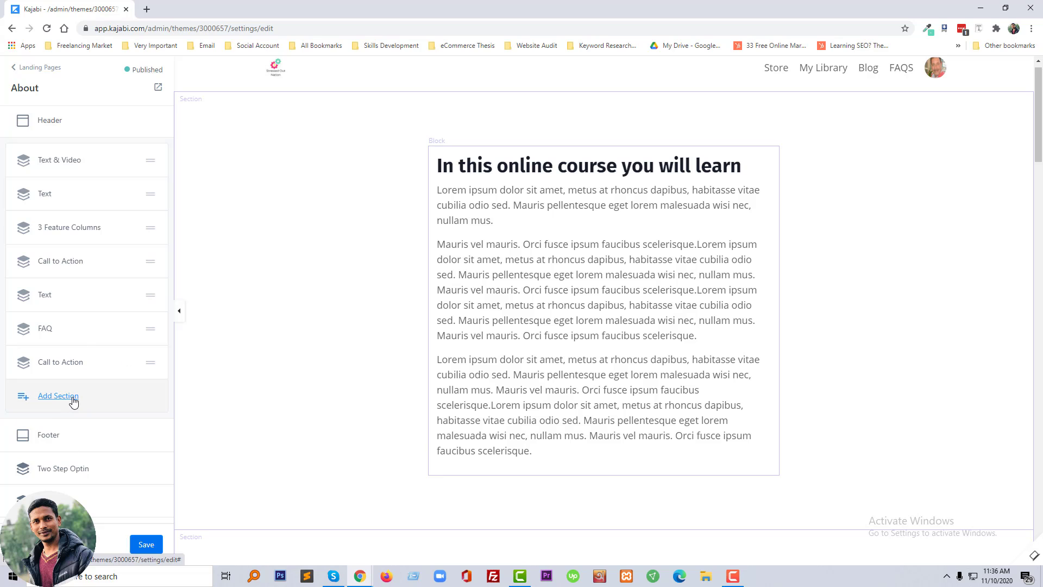
# Open the Add Section block library listing Basic Content, Hero, Features and Marketing
pyautogui.click(47, 397)
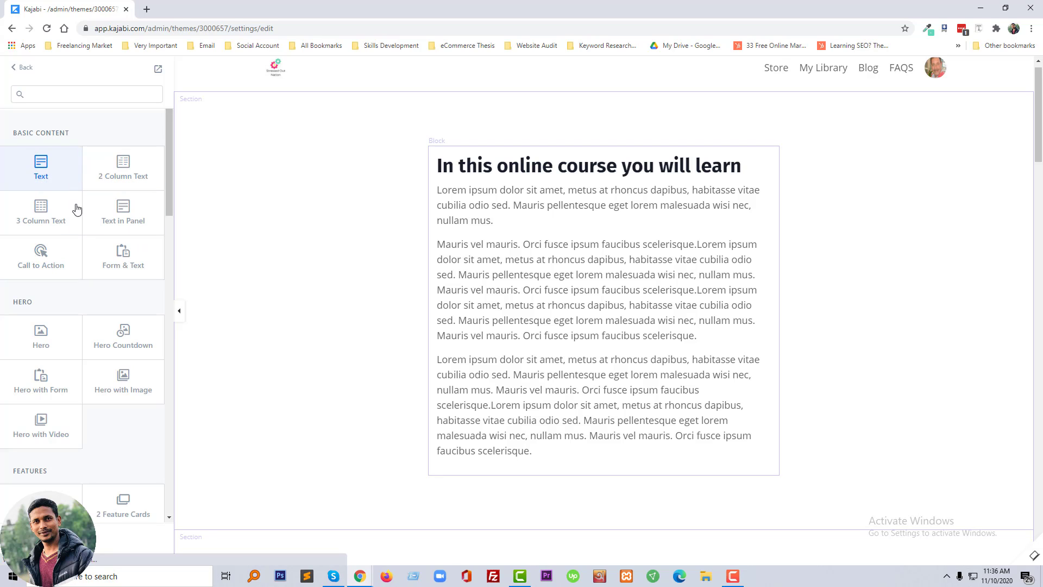
pyautogui.scroll(-2, 83, 294)
pyautogui.scroll(-3, 85, 294)
pyautogui.scroll(-4, 85, 295)
pyautogui.scroll(-4, 84, 294)
pyautogui.scroll(-1, 84, 290)
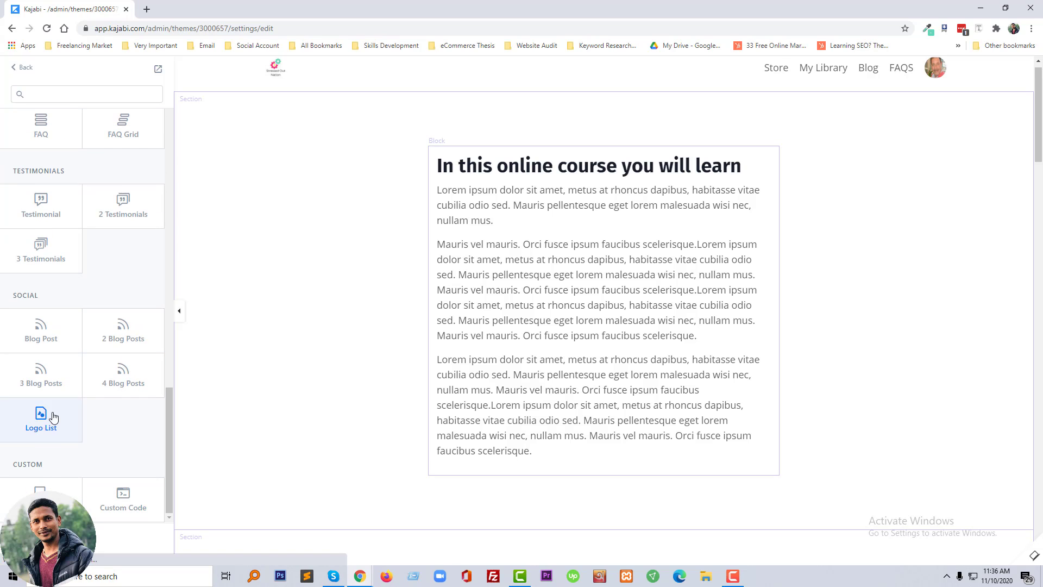
pyautogui.scroll(5, 53, 415)
pyautogui.scroll(4, 54, 412)
pyautogui.scroll(2, 61, 391)
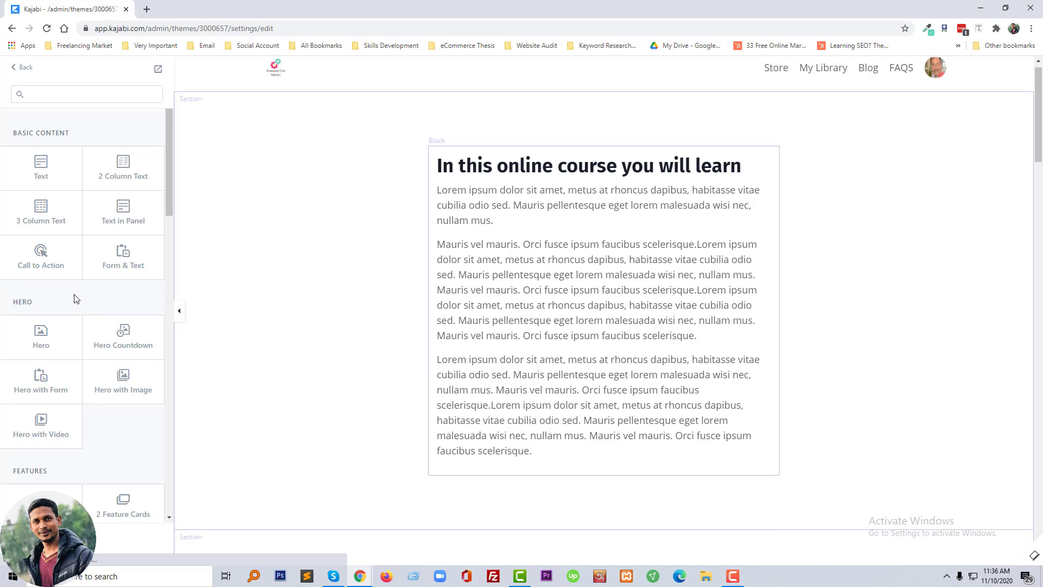
pyautogui.scroll(-1, 96, 349)
pyautogui.scroll(-1, 117, 408)
pyautogui.scroll(-1, 119, 420)
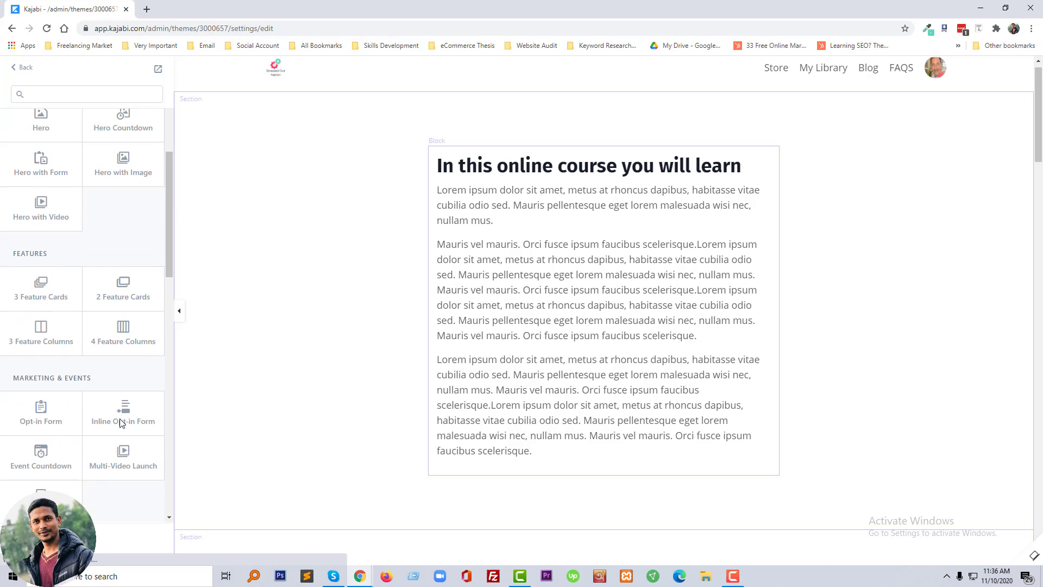
pyautogui.scroll(-1, 105, 466)
pyautogui.scroll(-1, 129, 451)
pyautogui.scroll(2, 101, 447)
pyautogui.scroll(1, 106, 332)
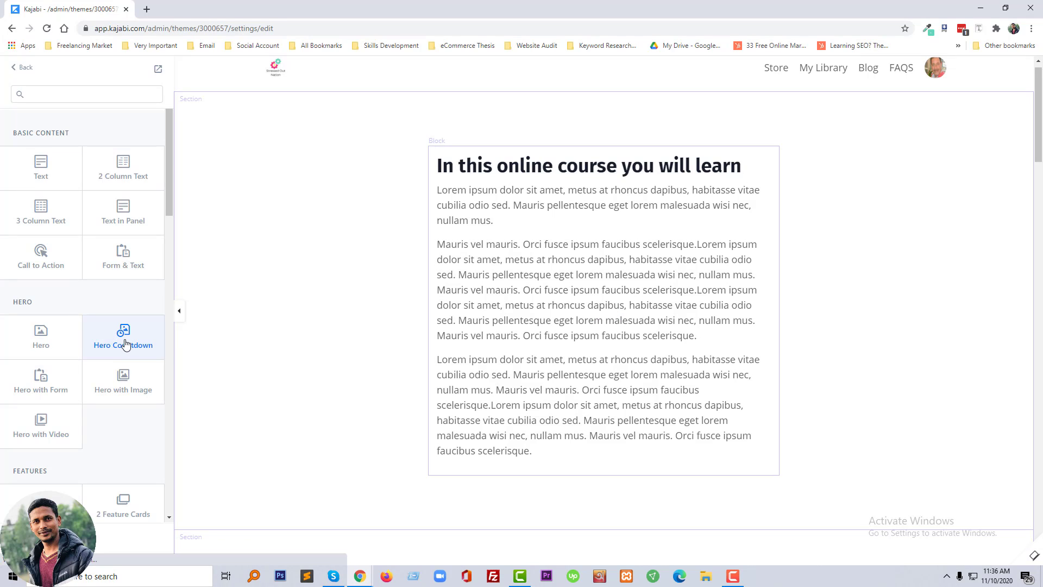
pyautogui.scroll(-3, 484, 400)
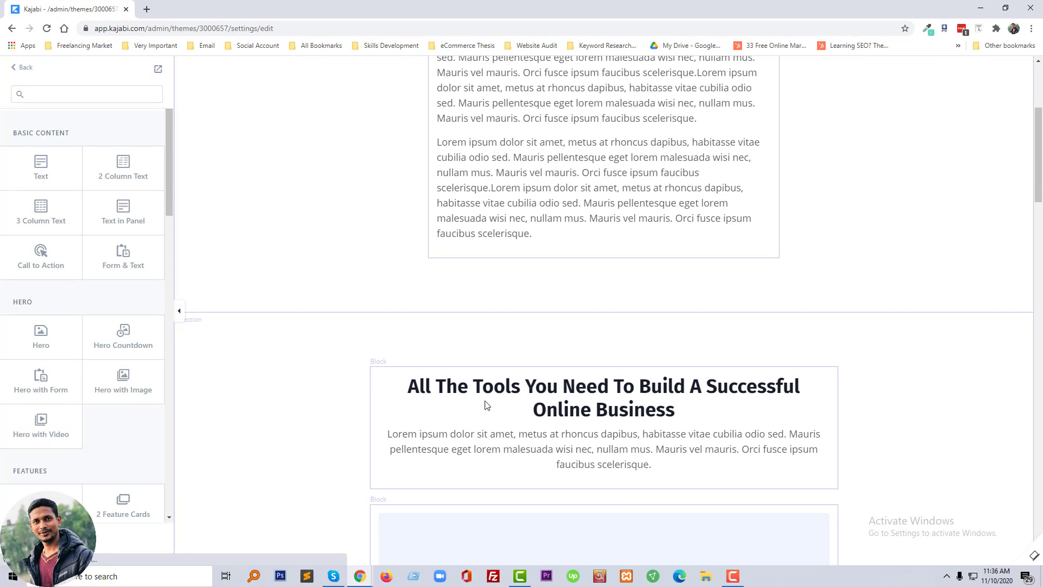
pyautogui.scroll(-3, 484, 402)
pyautogui.scroll(-5, 486, 402)
pyautogui.scroll(-1, 481, 419)
pyautogui.scroll(-3, 395, 457)
pyautogui.scroll(-4, 395, 456)
pyautogui.scroll(-2, 455, 442)
pyautogui.scroll(-3, 455, 442)
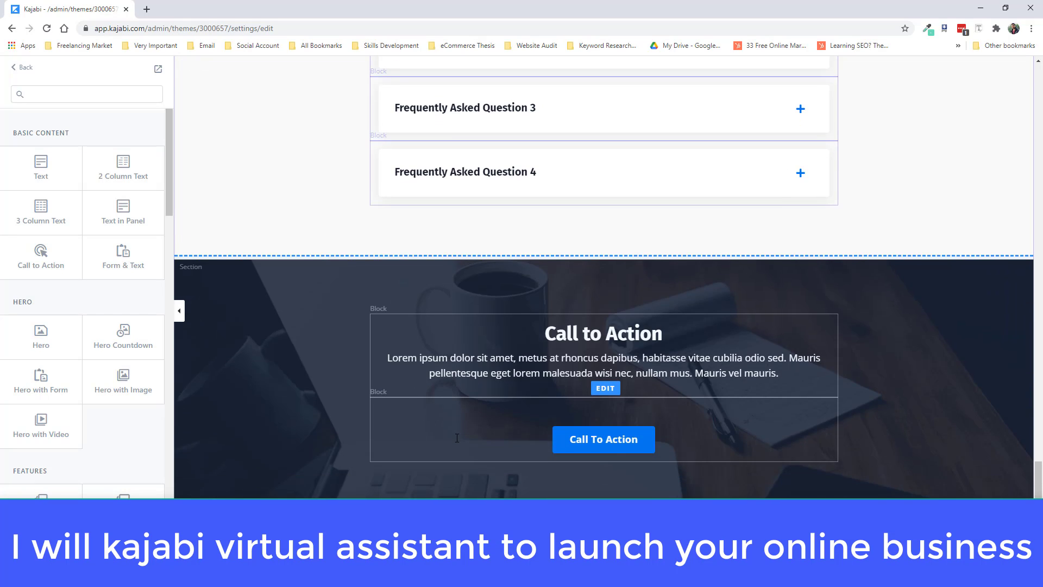
pyautogui.scroll(1, 457, 436)
pyautogui.scroll(5, 467, 432)
pyautogui.scroll(1, 467, 432)
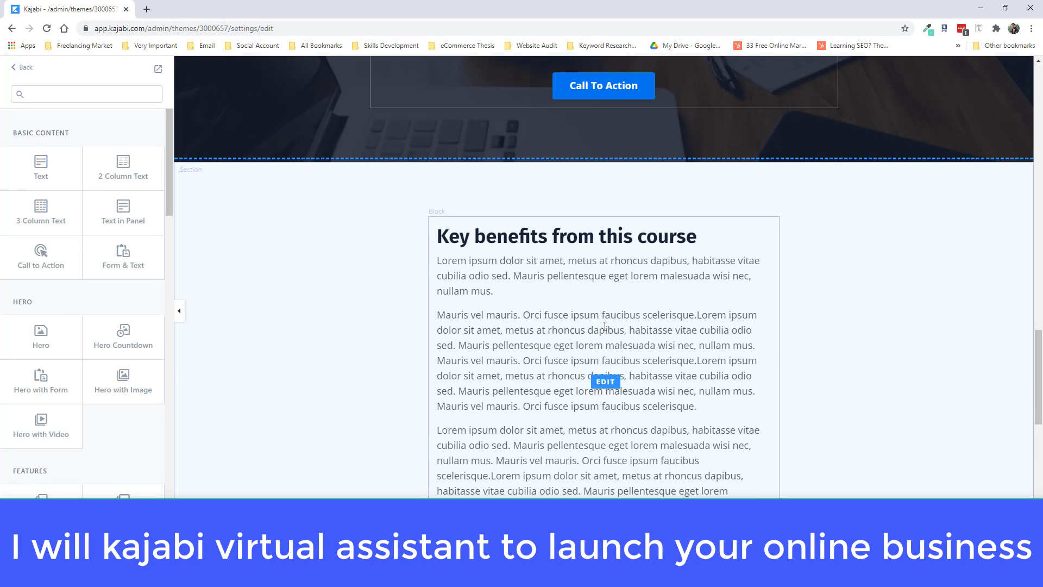
# Open editing for the 'Key benefits from this course' text block
pyautogui.click(608, 380)
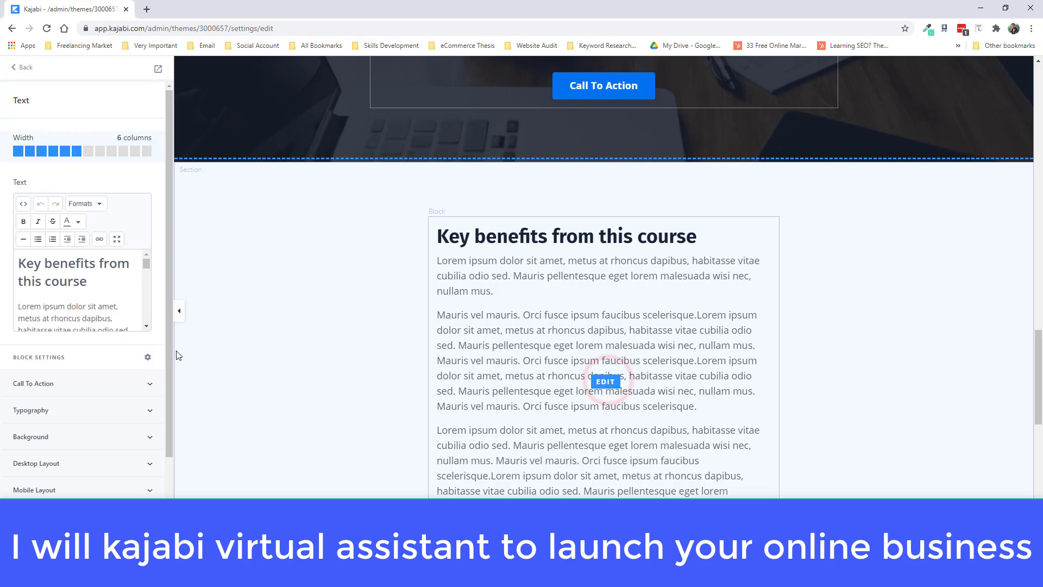
pyautogui.scroll(-3, 389, 415)
pyautogui.scroll(-4, 406, 405)
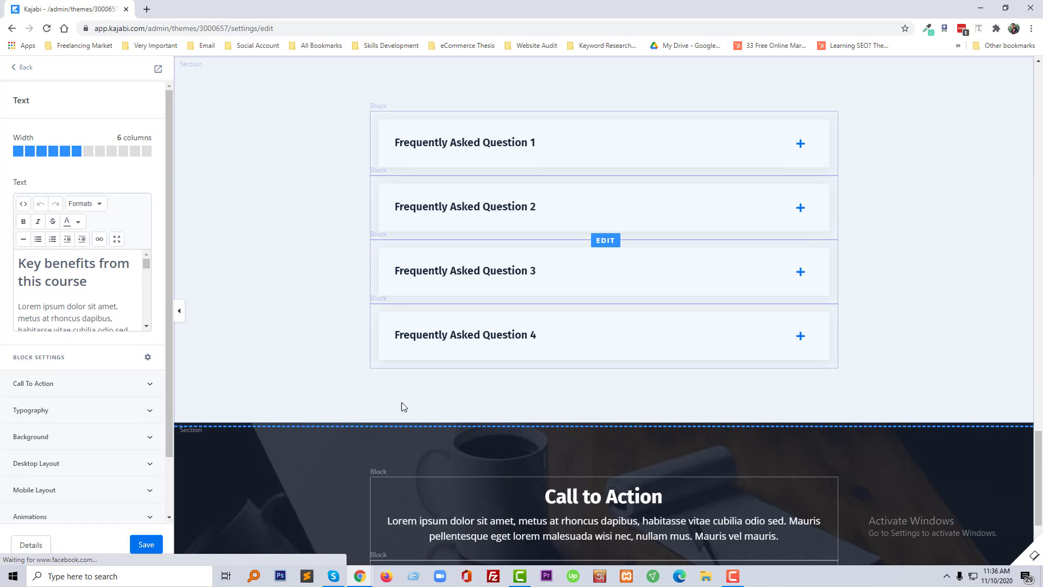
pyautogui.scroll(1, 543, 367)
pyautogui.scroll(7, 547, 365)
pyautogui.scroll(3, 547, 365)
pyautogui.scroll(4, 545, 371)
pyautogui.scroll(3, 544, 375)
pyautogui.scroll(4, 563, 367)
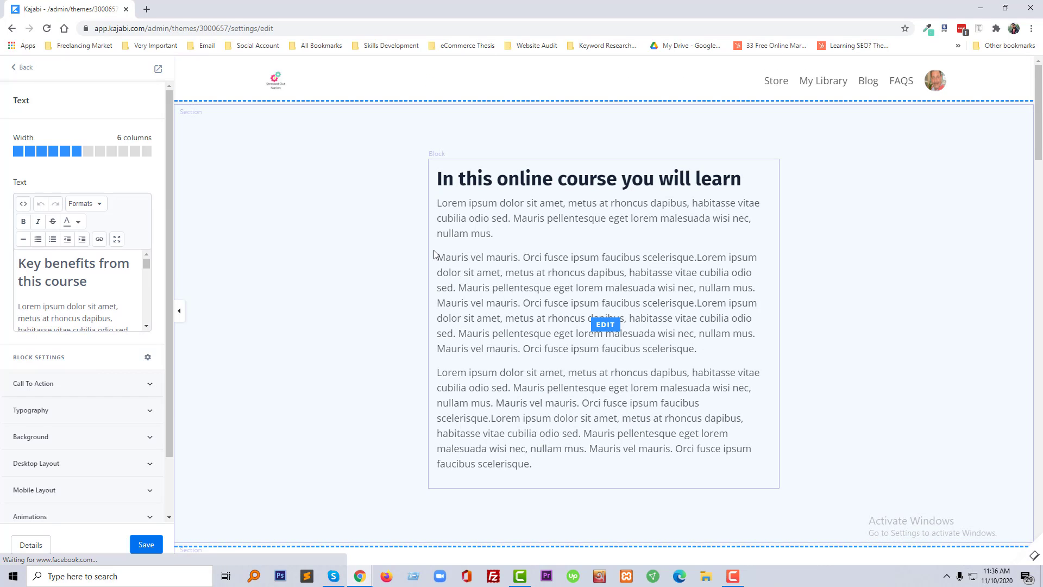